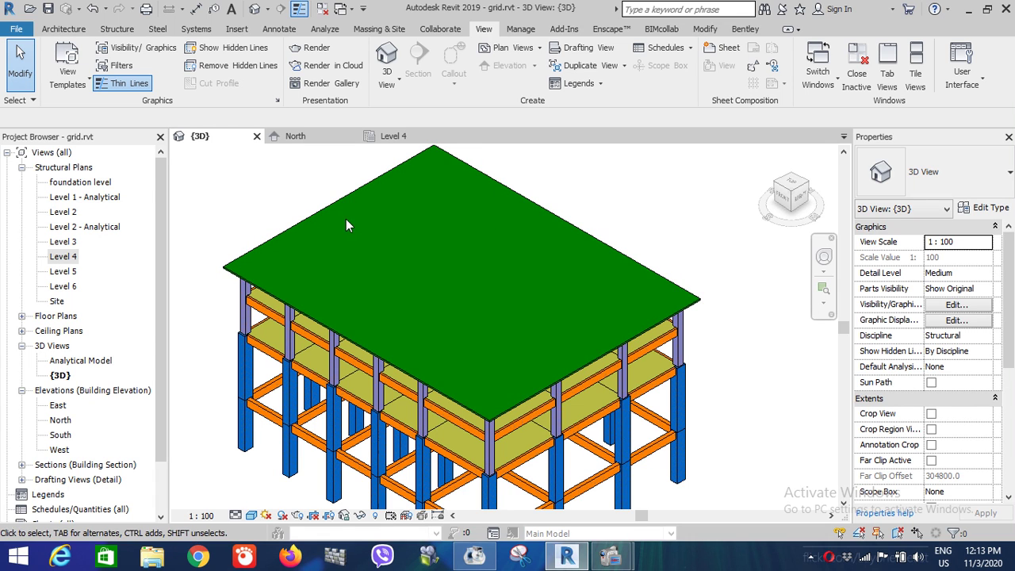
# Open the Level 4 structural plan and select the flat roof
pyautogui.click(388, 140)
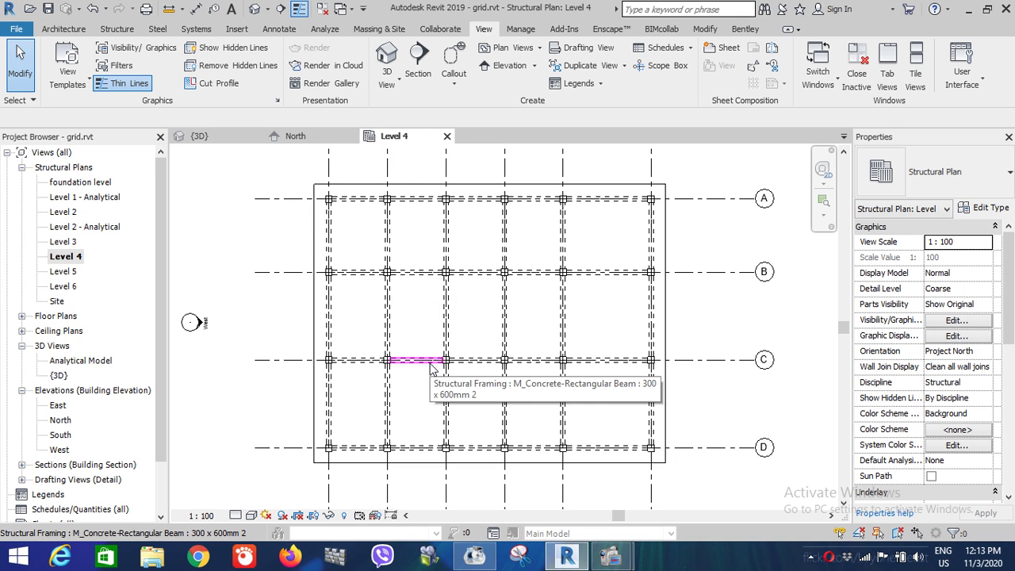
pyautogui.click(623, 190)
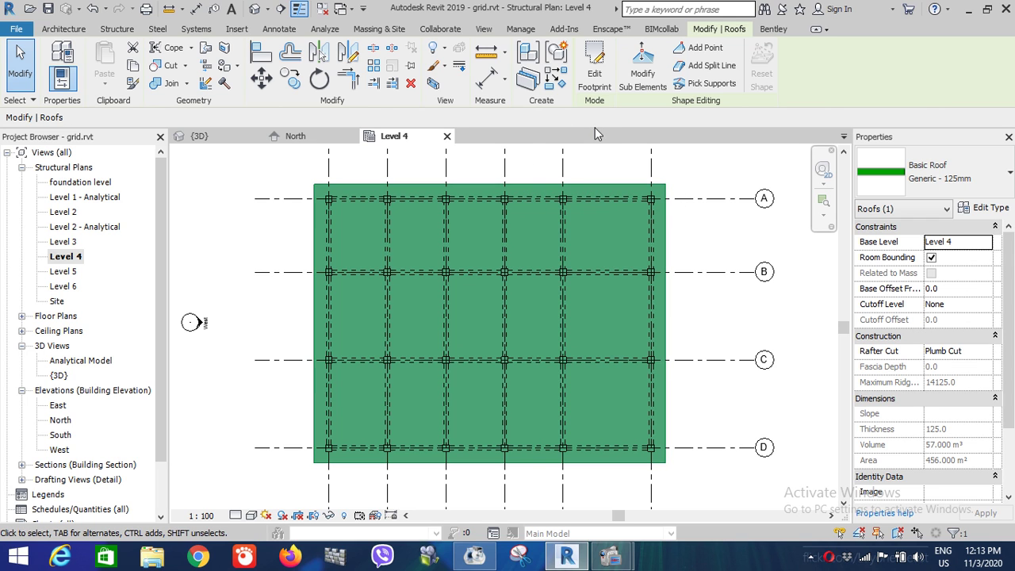
# Enter Edit Footprint and window-select all four roof boundary lines
pyautogui.click(595, 79)
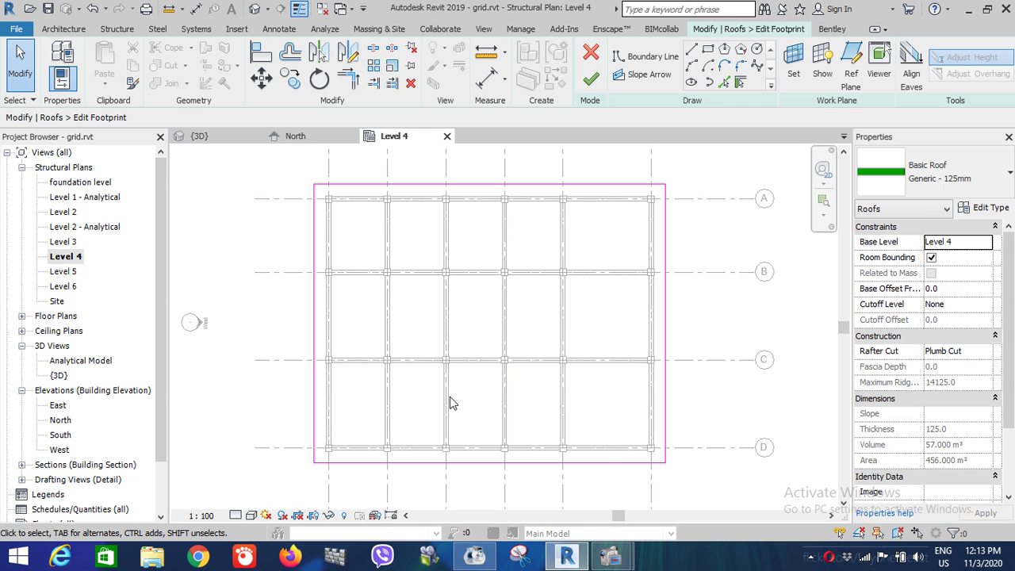
pyautogui.scroll(-2, 449, 403)
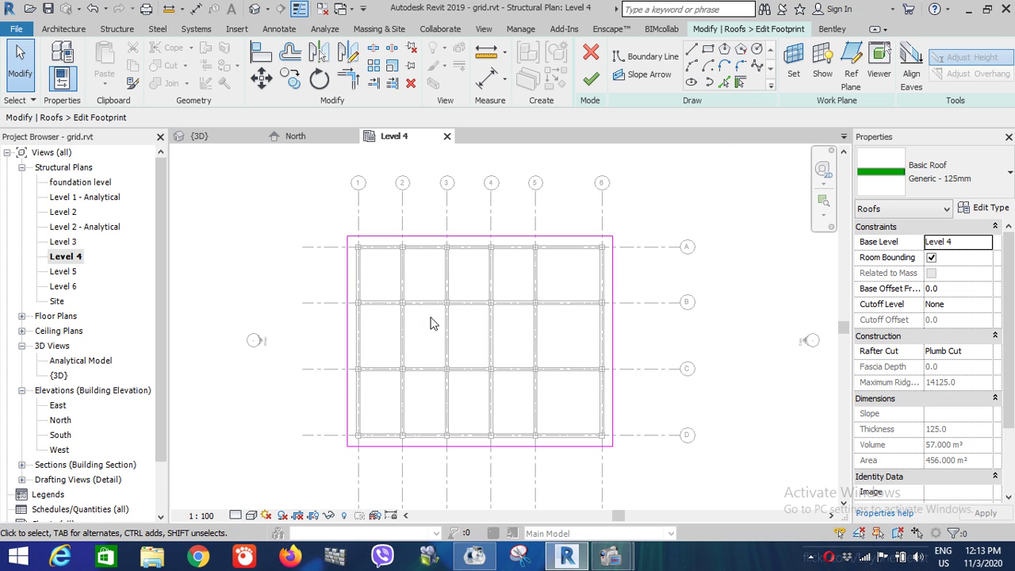
pyautogui.scroll(1, 430, 323)
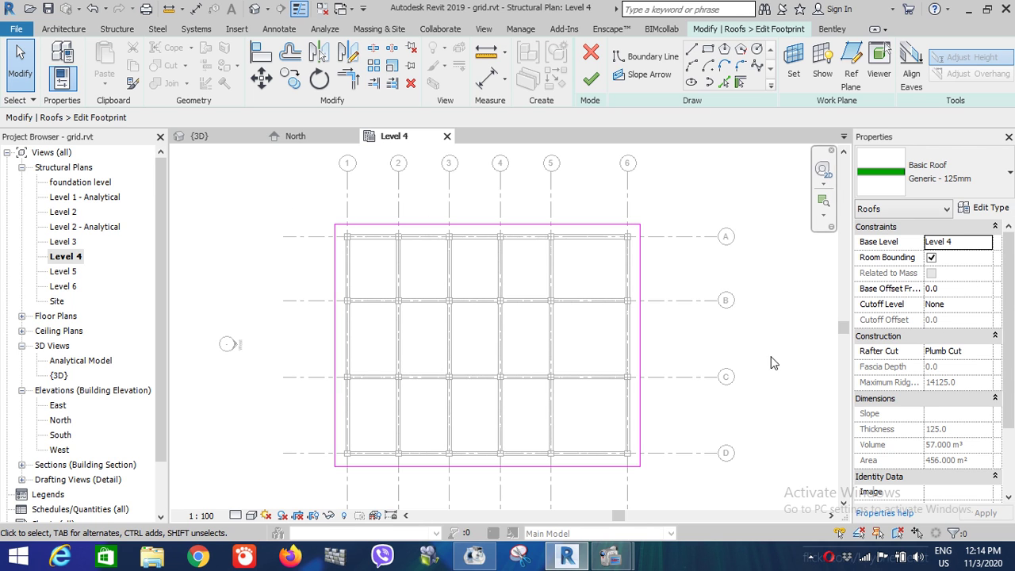
pyautogui.moveTo(294, 188)
pyautogui.mouseDown()
pyautogui.moveTo(619, 462)
pyautogui.moveTo(661, 513)
pyautogui.mouseUp()
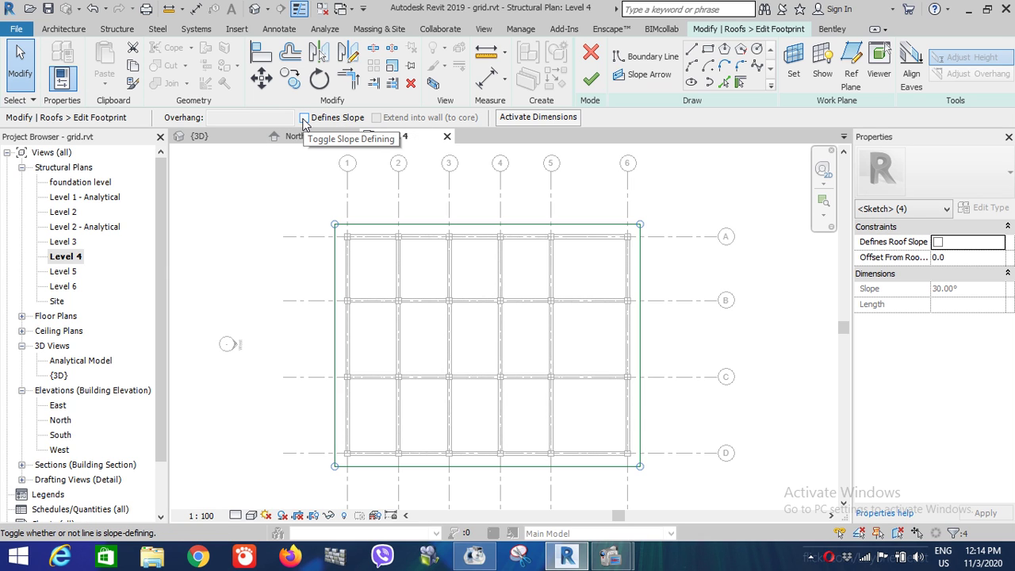
# Leave Defines Slope on for all four footprint edges at 30° and finish the roof edit
pyautogui.click(304, 118)
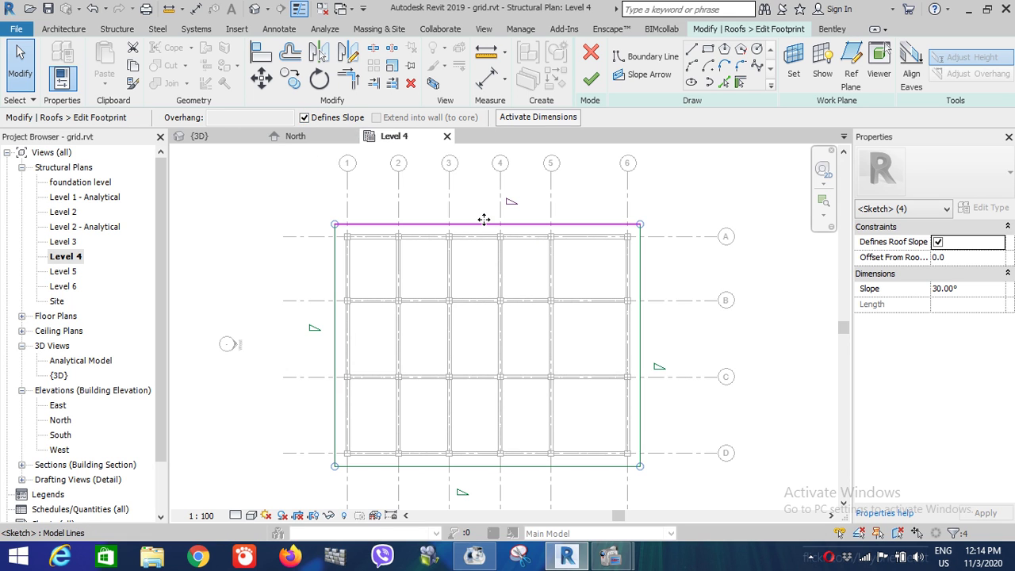
pyautogui.click(305, 119)
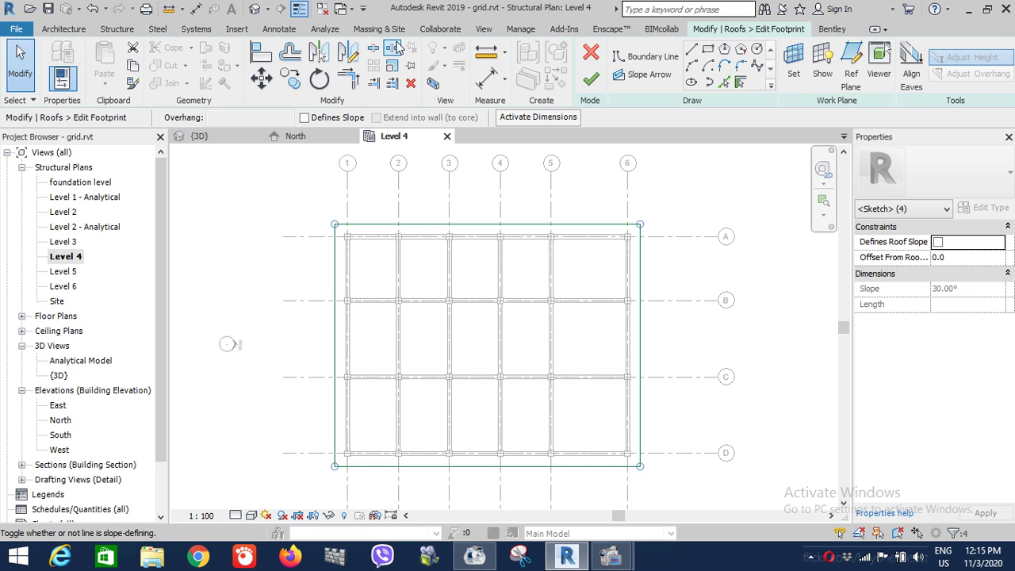
pyautogui.click(305, 118)
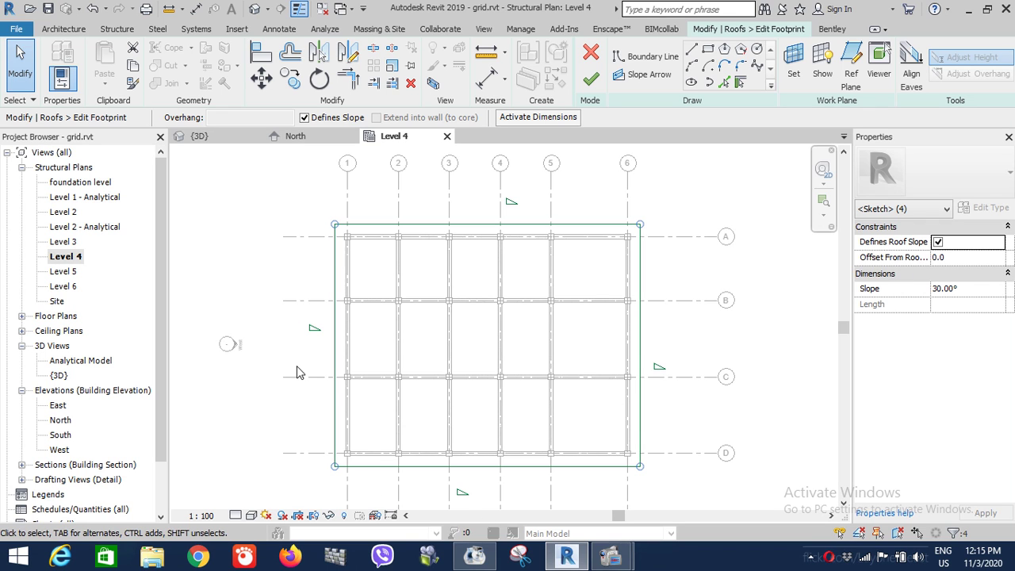
pyautogui.click(592, 81)
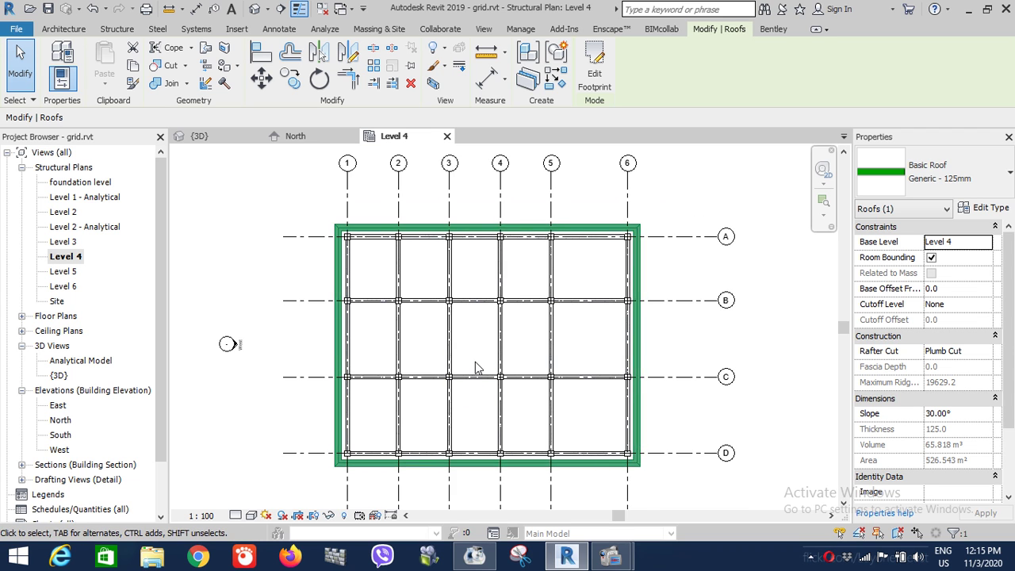
pyautogui.scroll(1, 472, 366)
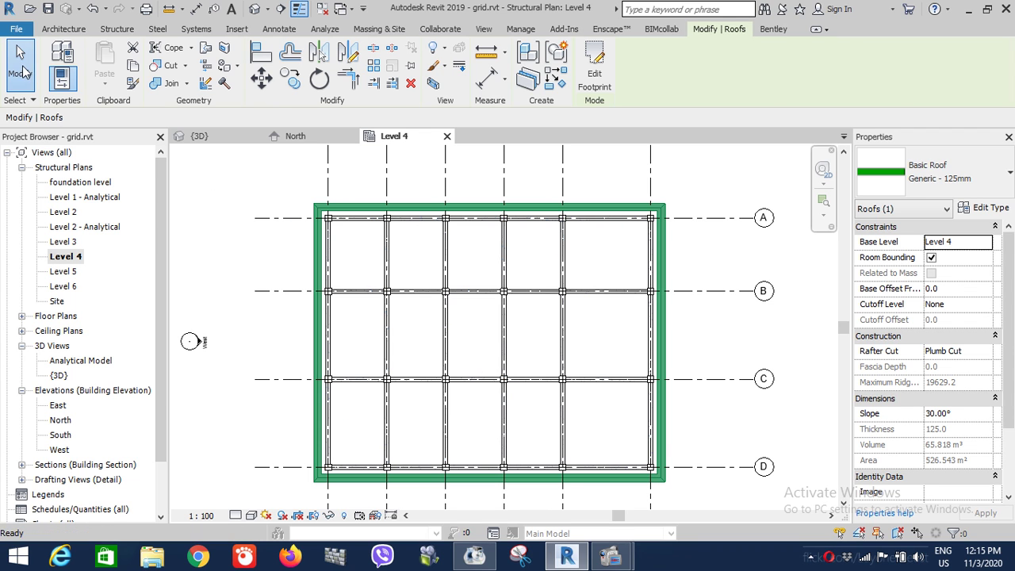
# Deselect the finished roof on the Level 4 plan
pyautogui.click(235, 167)
# Inspect the four-sided hipped roof in the 3D view
pyautogui.click(199, 136)
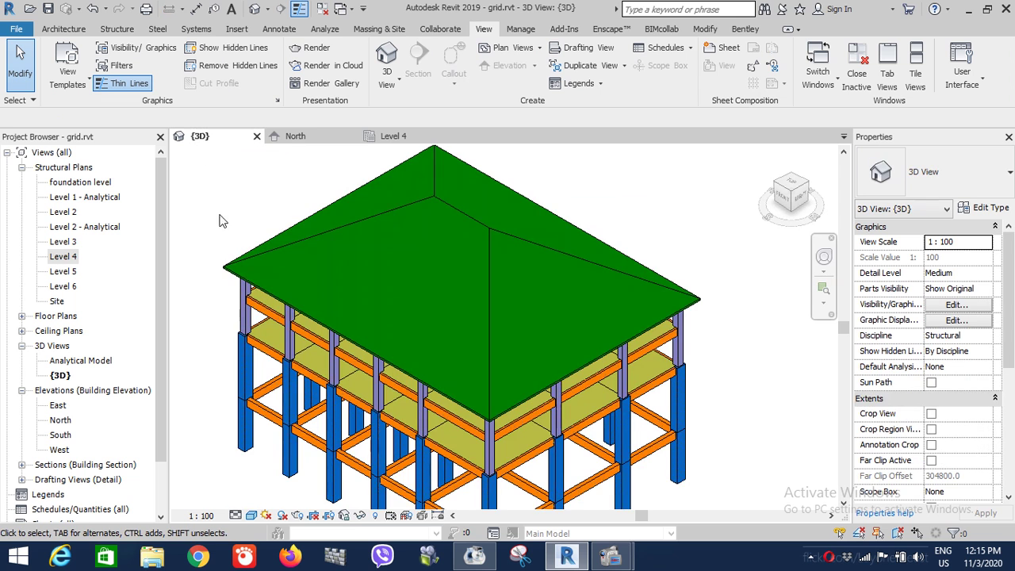
pyautogui.scroll(-2, 425, 336)
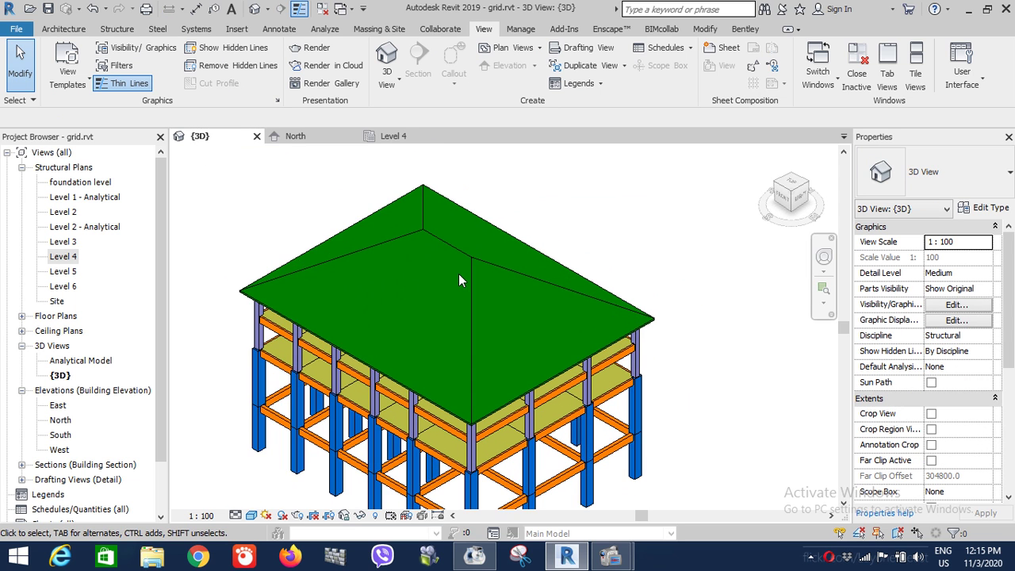
pyautogui.scroll(1, 460, 322)
pyautogui.scroll(1, 460, 322)
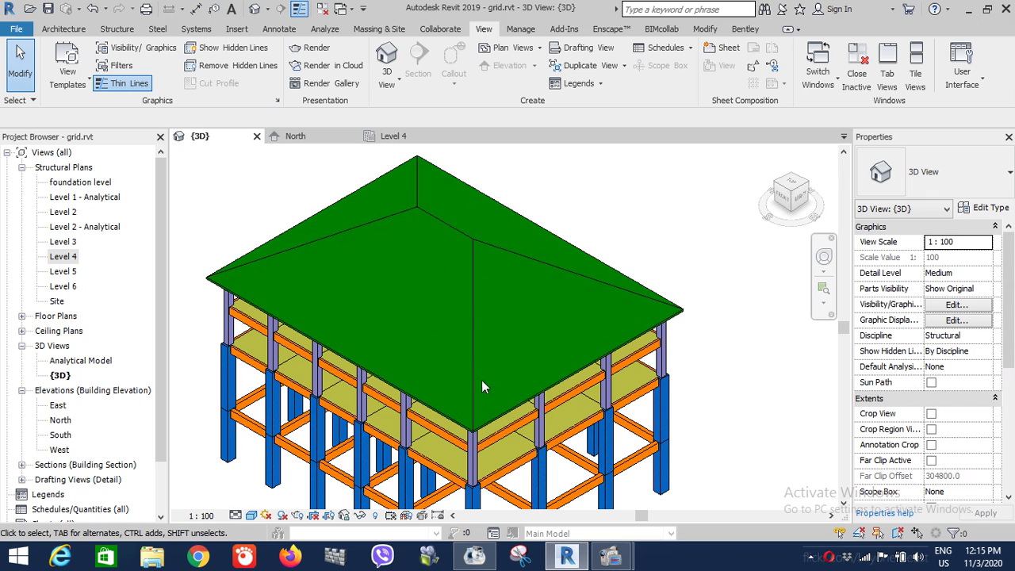
pyautogui.moveTo(610, 556)
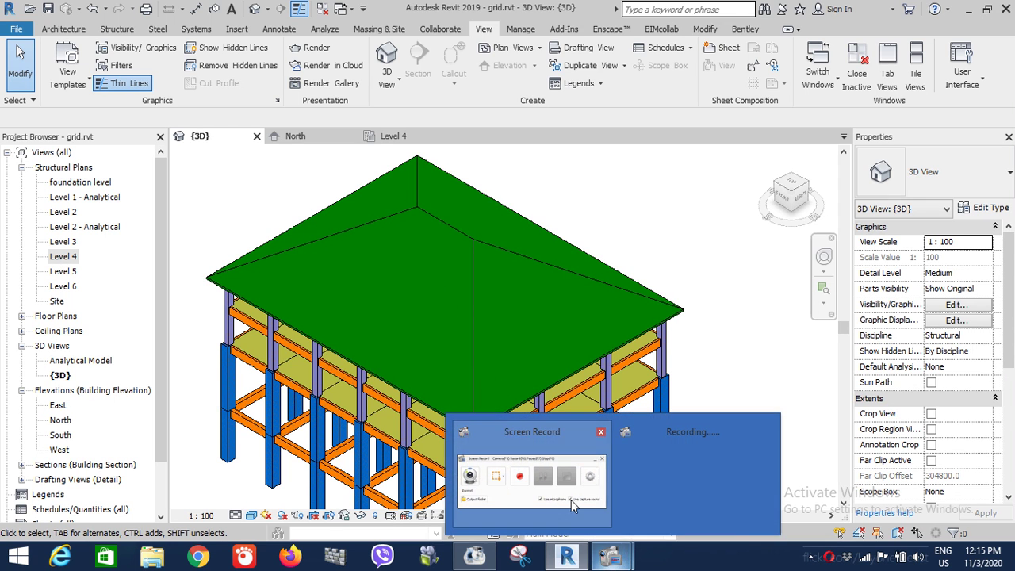
pyautogui.click(570, 496)
pyautogui.click(535, 261)
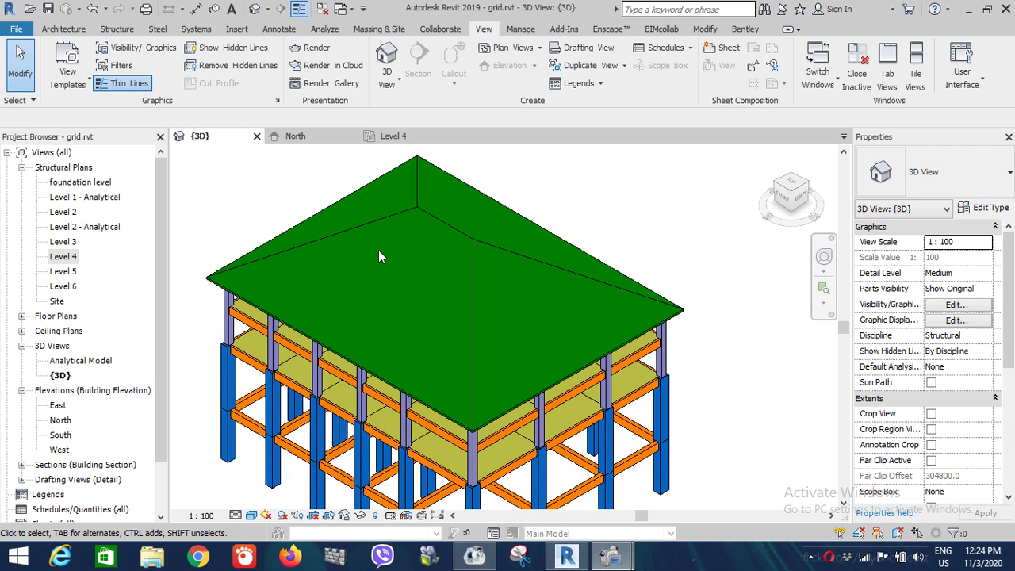
# Reopen the roof's footprint sketch on Level 4 and select its right edge
pyautogui.click(386, 139)
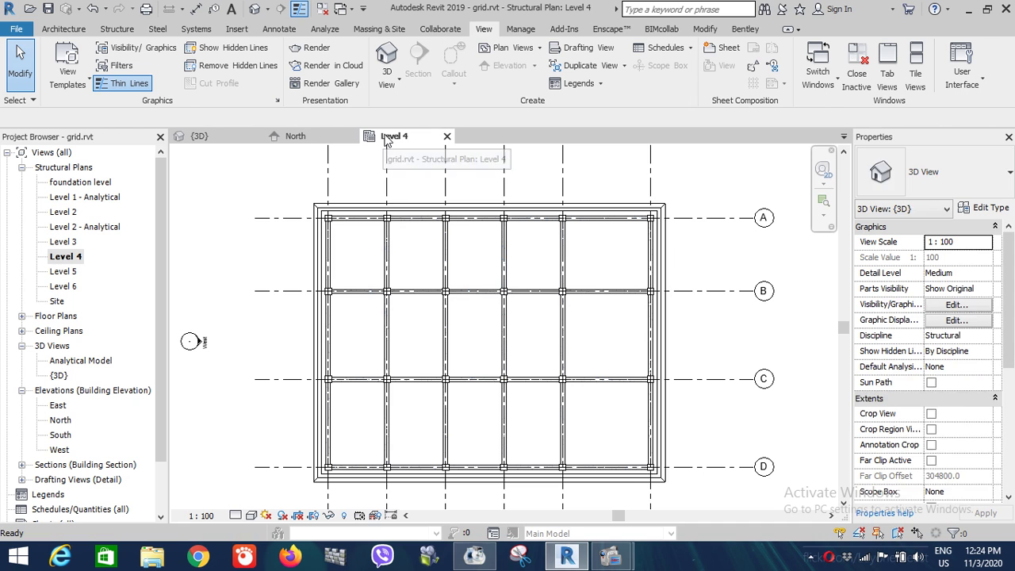
pyautogui.click(488, 204)
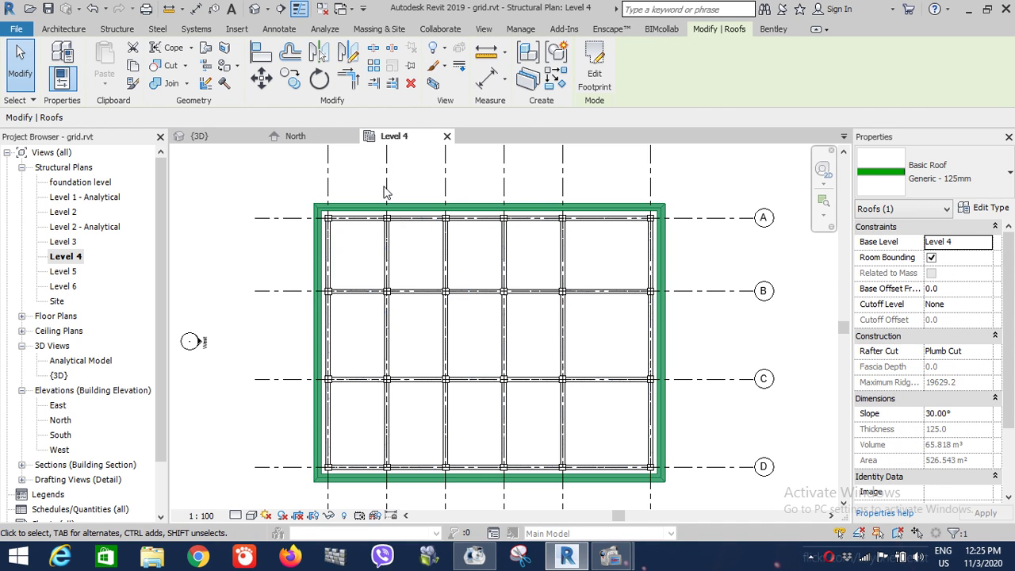
pyautogui.doubleClick(606, 204)
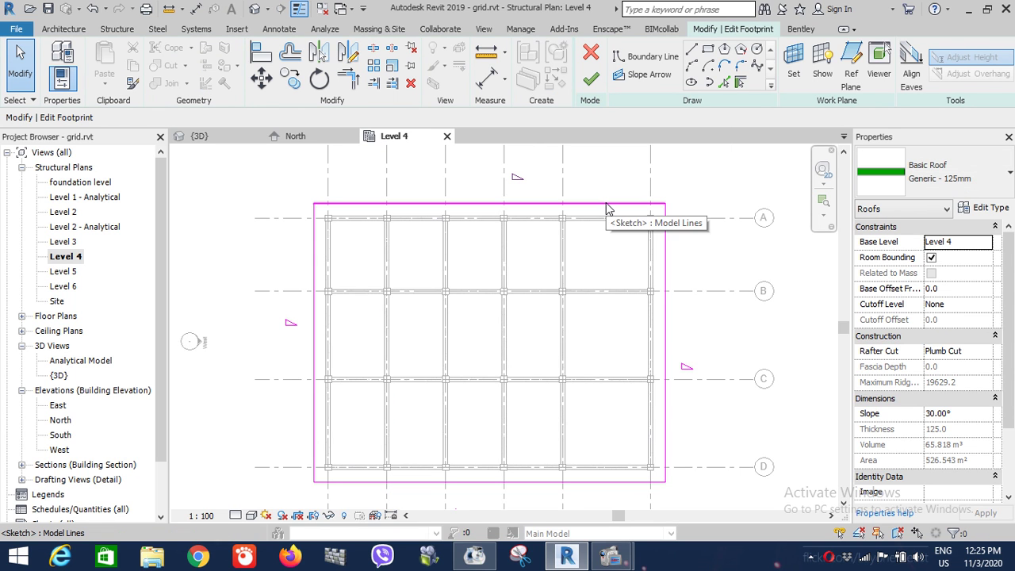
pyautogui.scroll(-1, 545, 212)
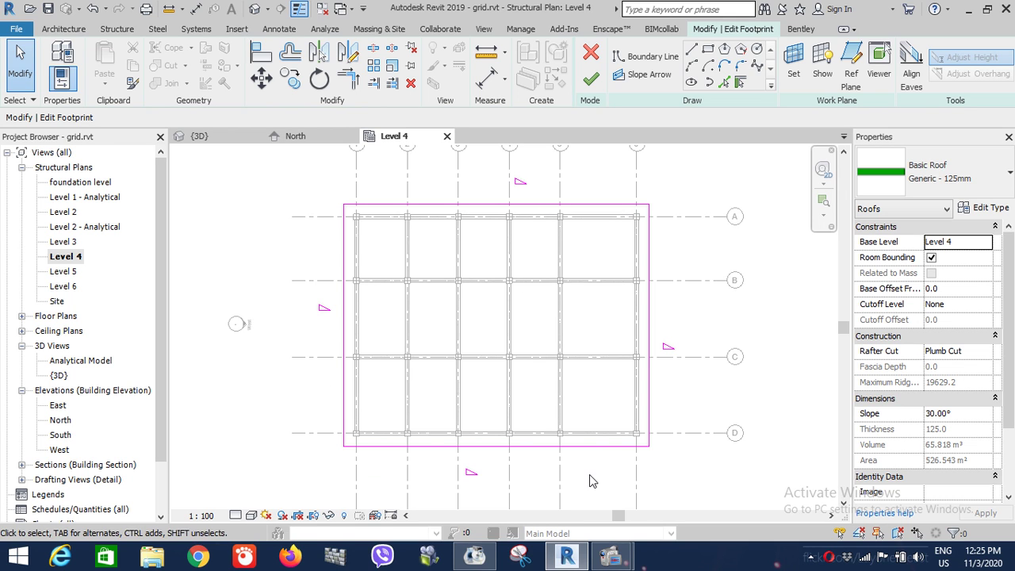
pyautogui.click(654, 324)
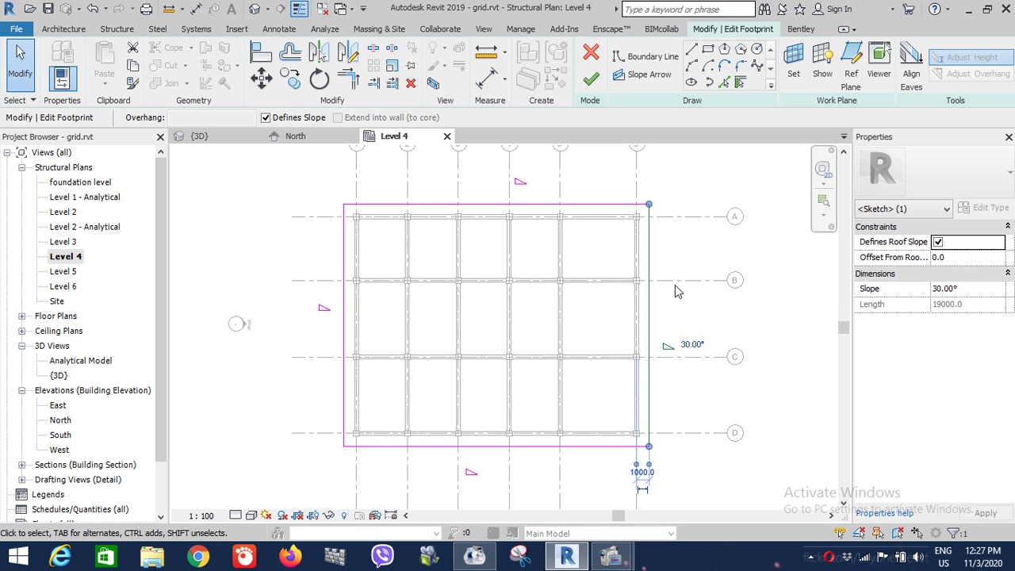
# Turn off Defines Slope on the right footprint edge and finish the roof sketch
pyautogui.click(266, 118)
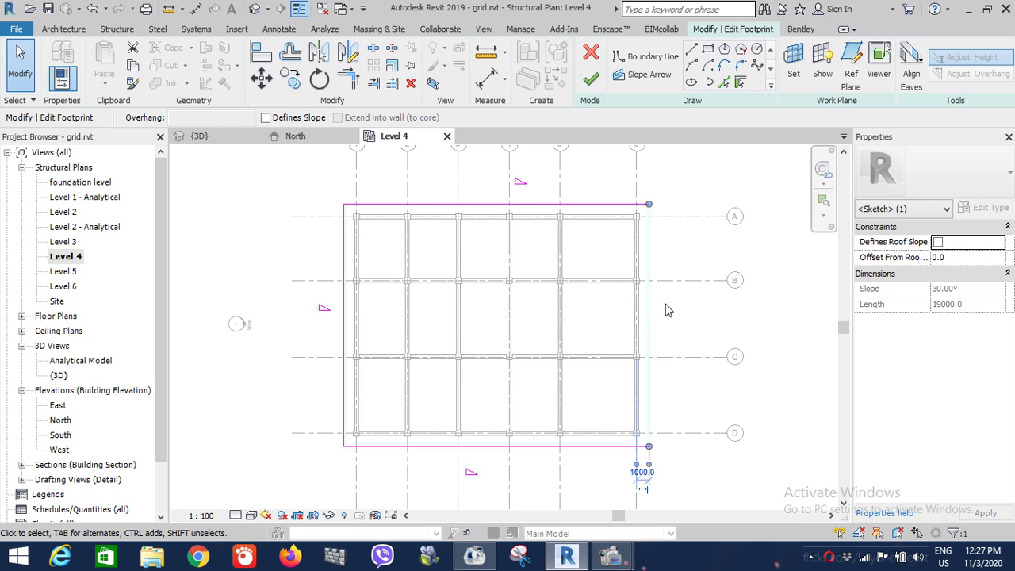
pyautogui.click(20, 63)
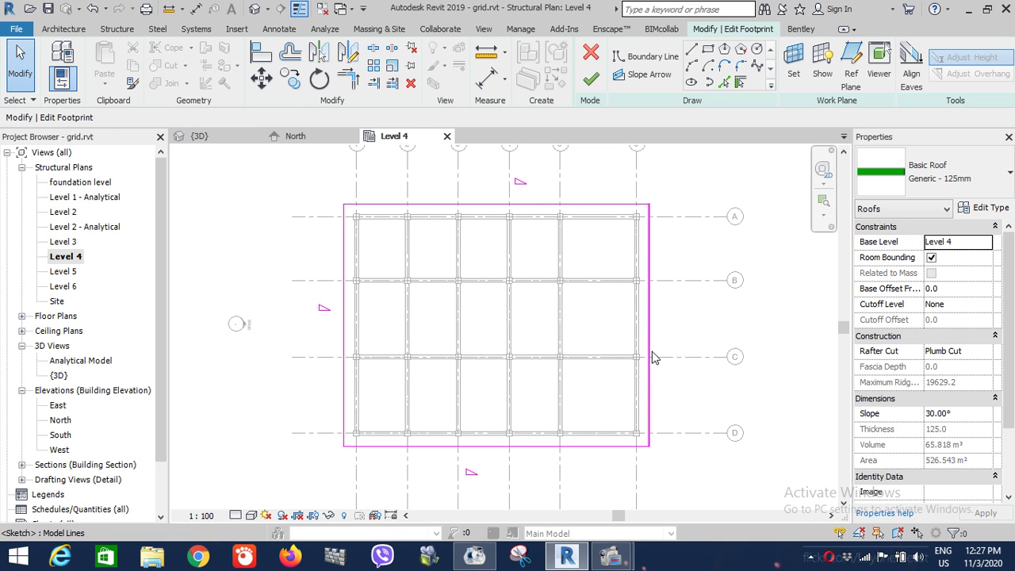
pyautogui.click(591, 83)
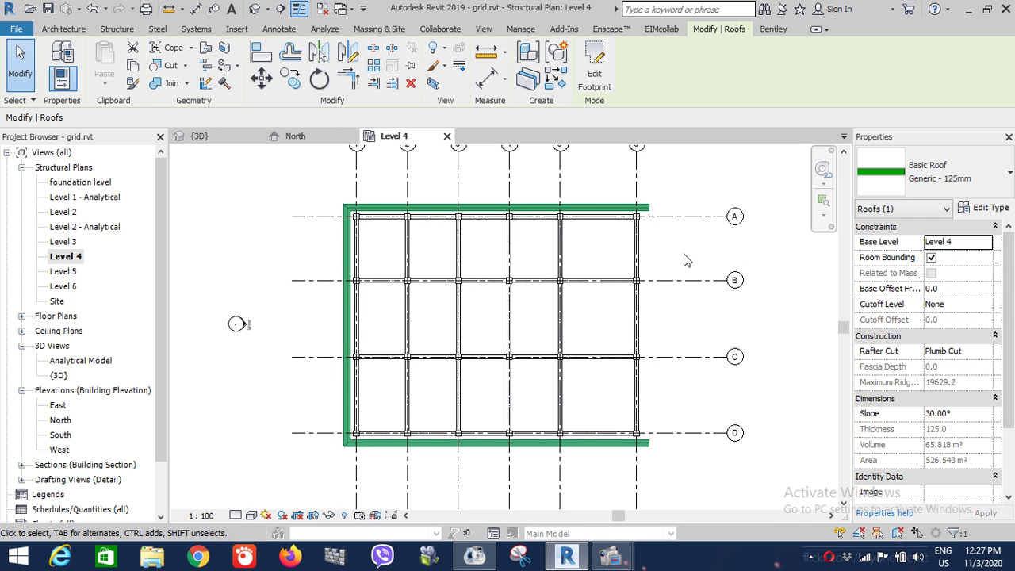
# Switch to the 3D view and orbit to inspect the three-sided sloped roof
pyautogui.click(21, 71)
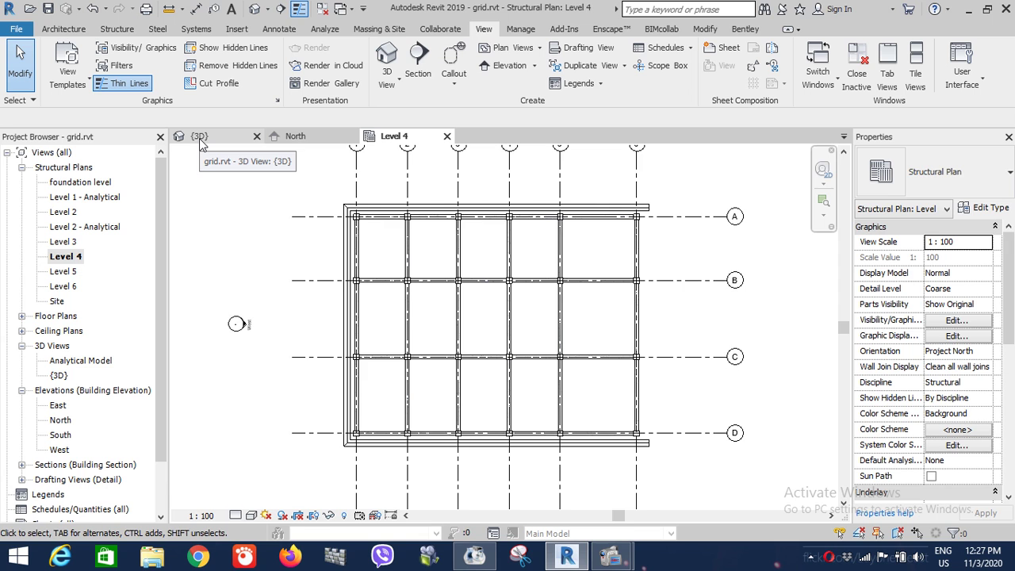
pyautogui.click(199, 136)
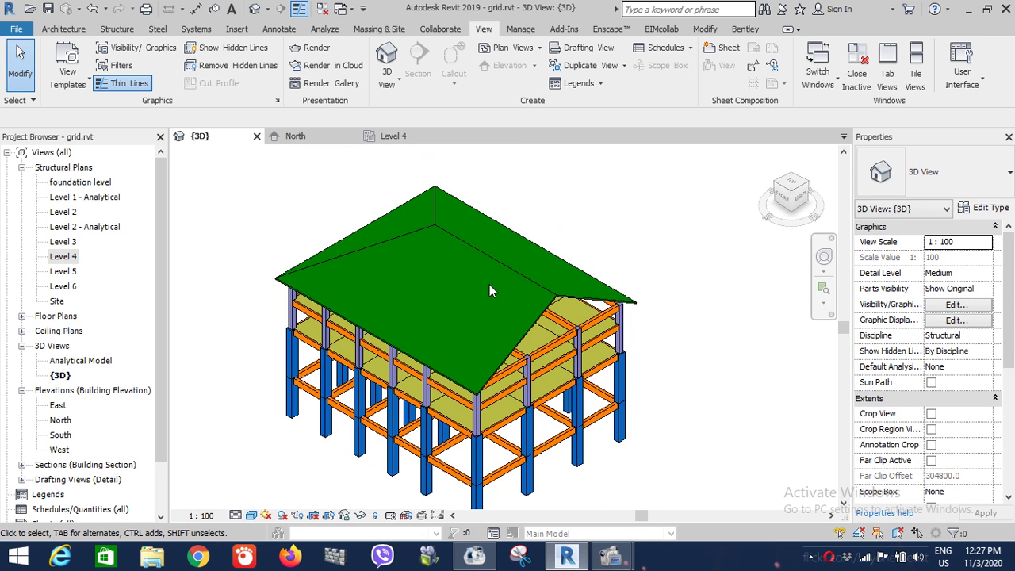
pyautogui.moveTo(565, 382)
pyautogui.keyDown('shift'); pyautogui.mouseDown(button='middle')
pyautogui.moveTo(549, 357)
pyautogui.moveTo(585, 402)
pyautogui.mouseUp(button='middle'); pyautogui.keyUp('shift')
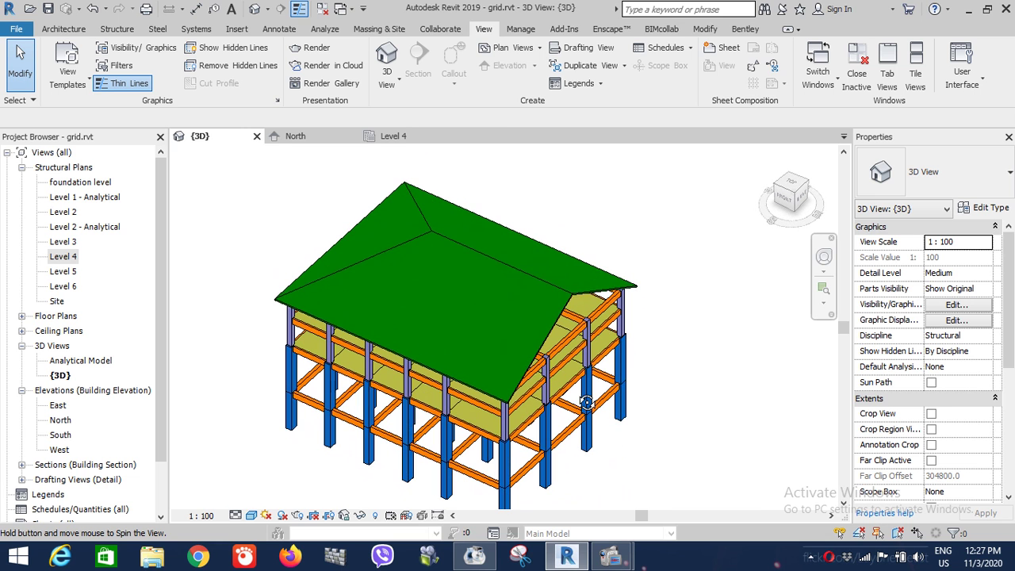
# Reopen the roof's footprint sketch from 3D, leaving no edge selected
pyautogui.click(455, 247)
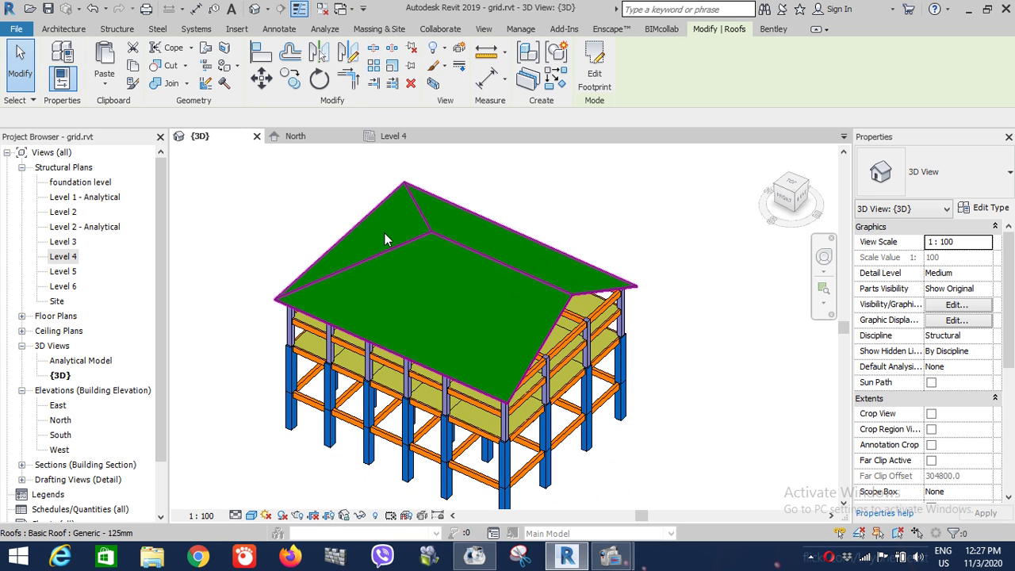
pyautogui.click(596, 83)
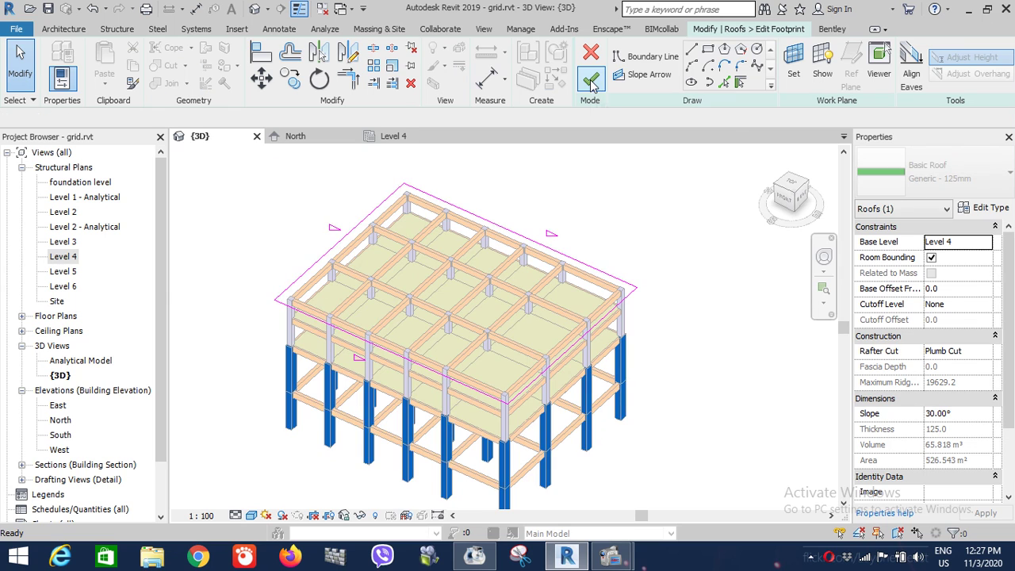
pyautogui.click(355, 231)
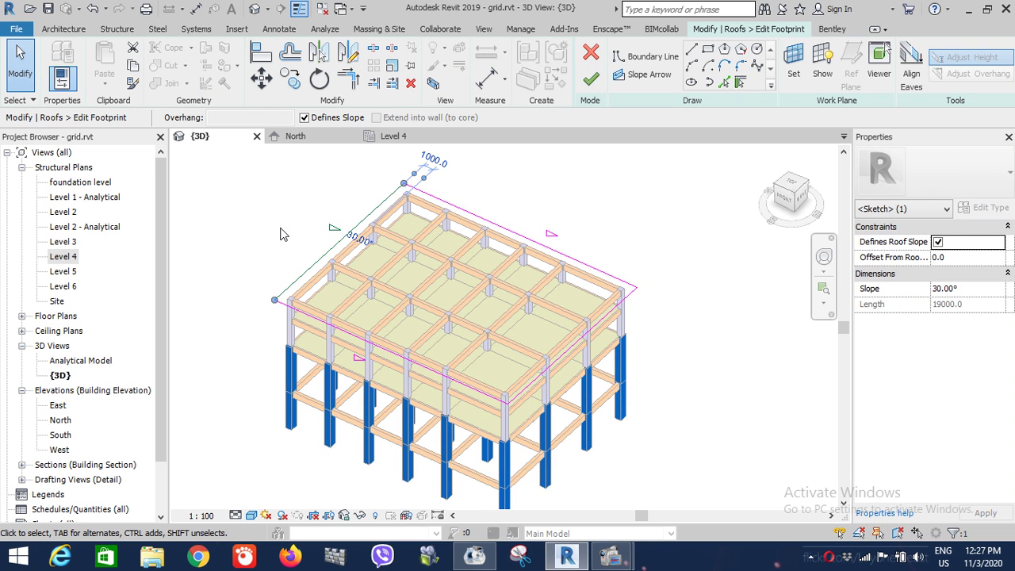
pyautogui.press('Escape')
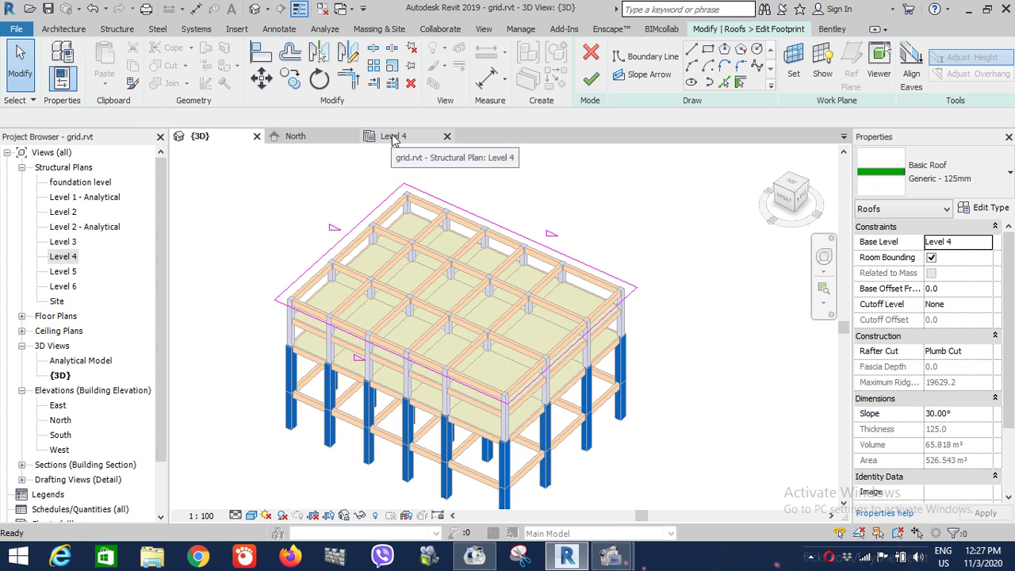
# On Level 4, turn off Defines Slope for the left footprint edge and finish the roof
pyautogui.click(393, 139)
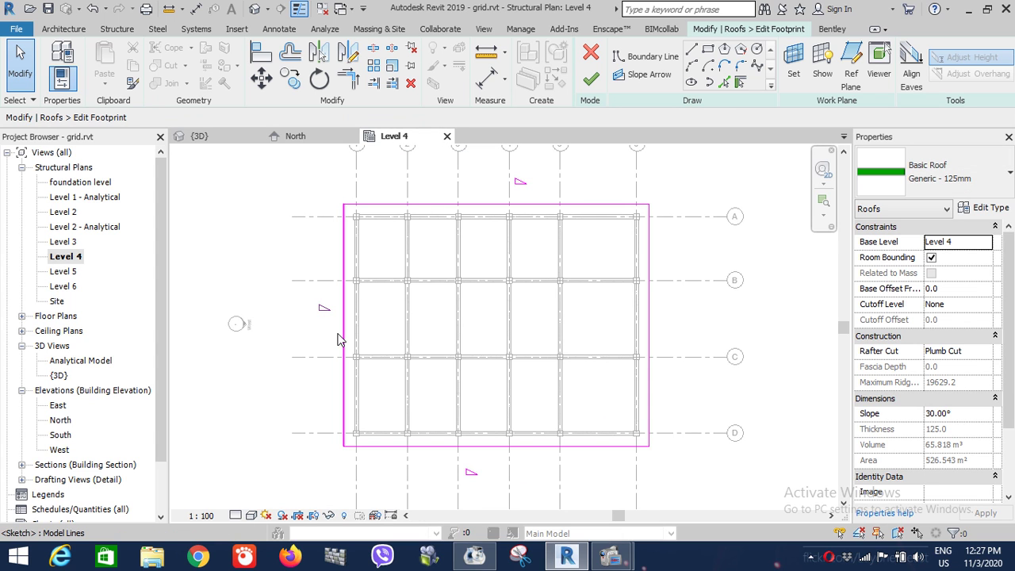
pyautogui.click(343, 279)
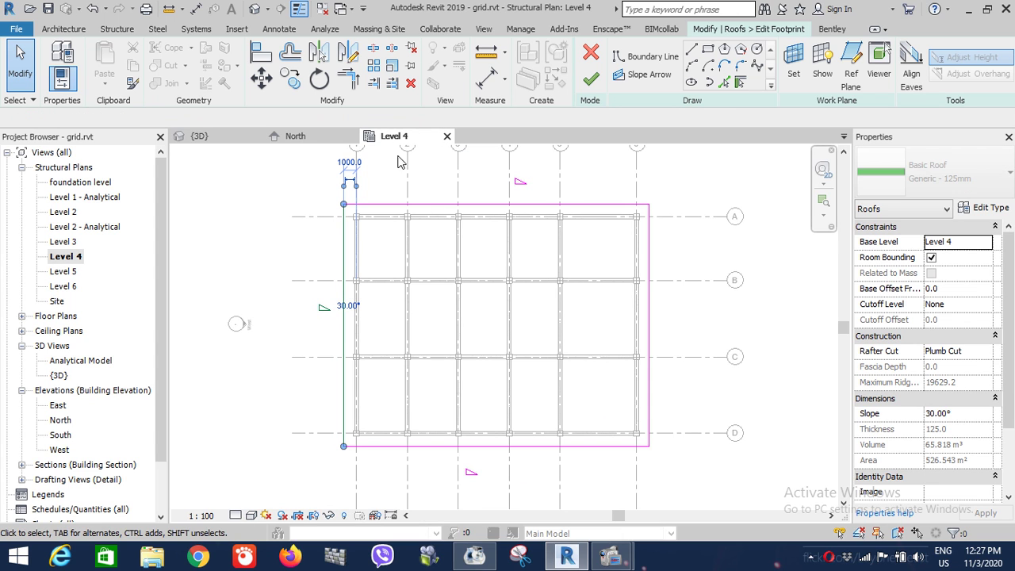
pyautogui.click(303, 118)
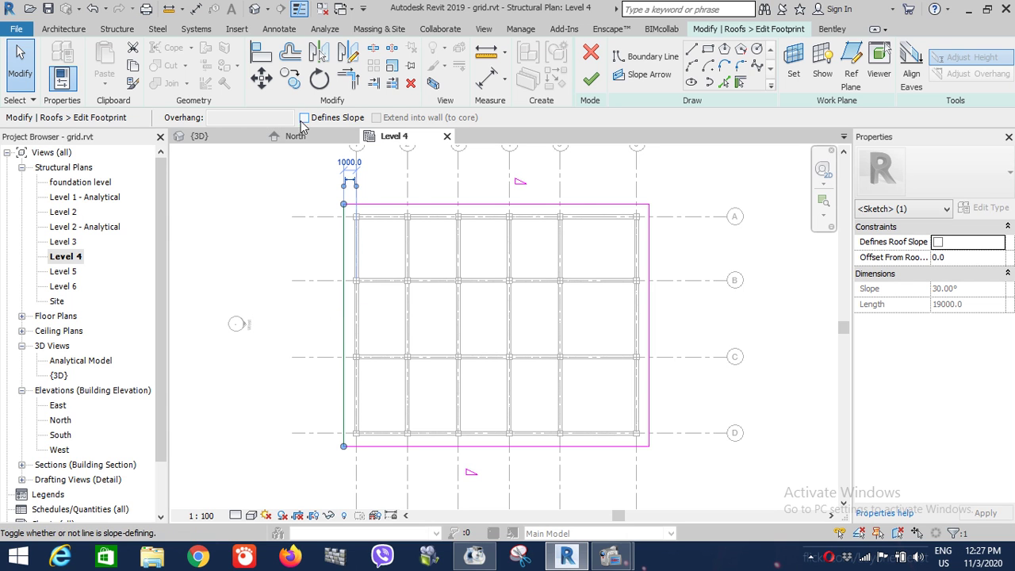
pyautogui.click(590, 79)
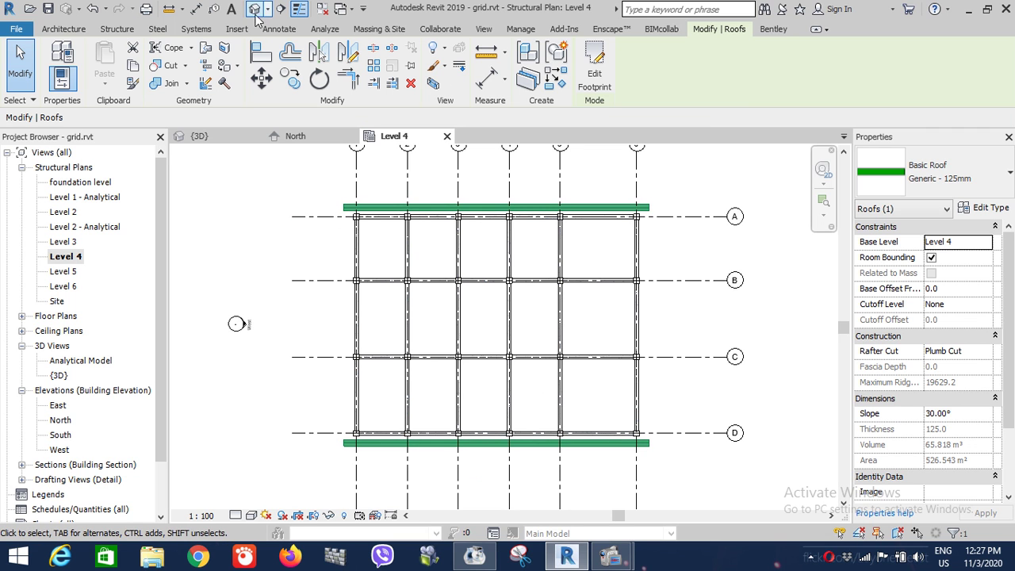
pyautogui.click(194, 136)
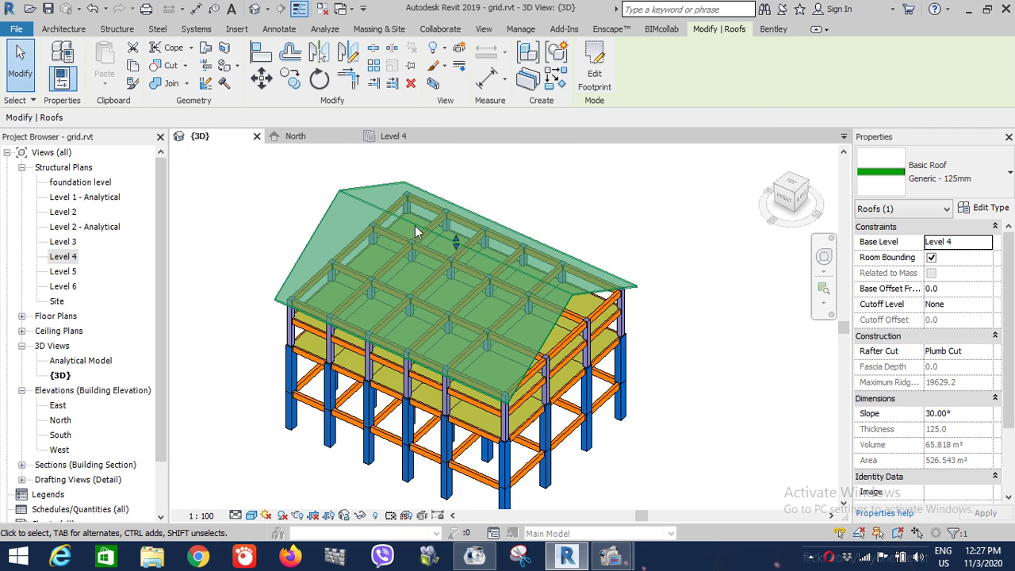
pyautogui.click(570, 205)
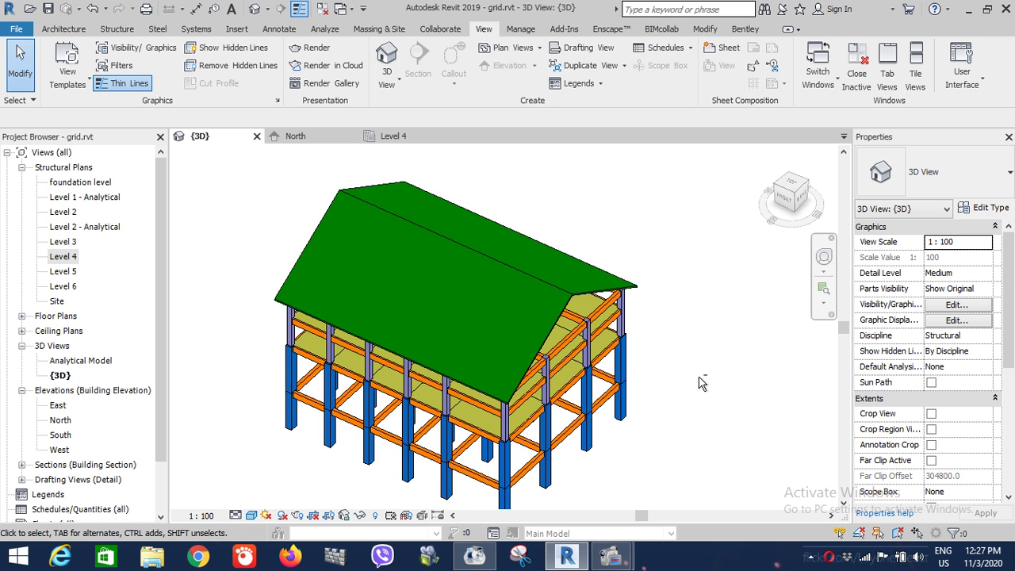
pyautogui.moveTo(700, 383)
pyautogui.keyDown('shift'); pyautogui.mouseDown(button='middle')
pyautogui.moveTo(642, 272)
pyautogui.moveTo(599, 245)
pyautogui.mouseUp(button='middle'); pyautogui.keyUp('shift')
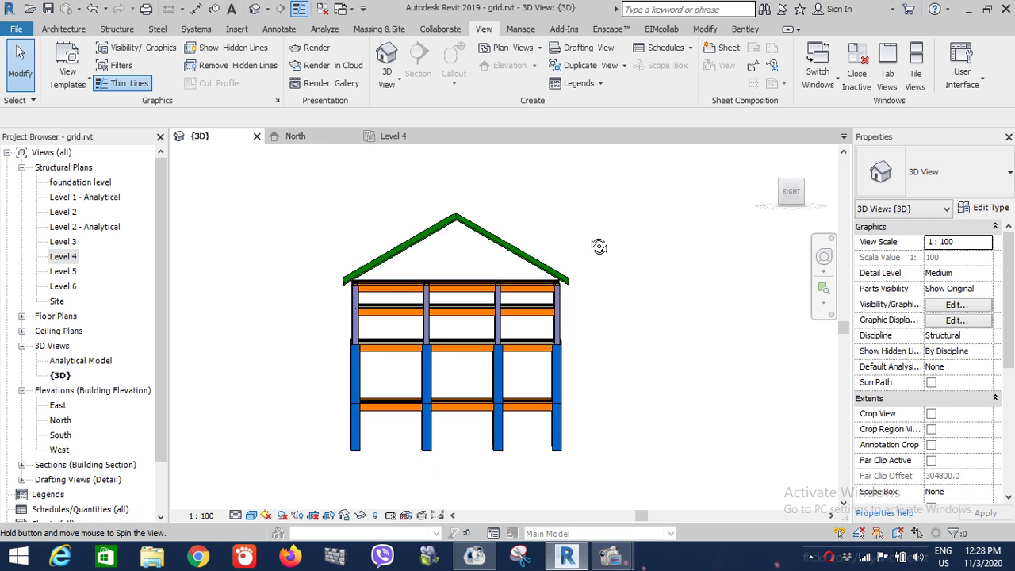